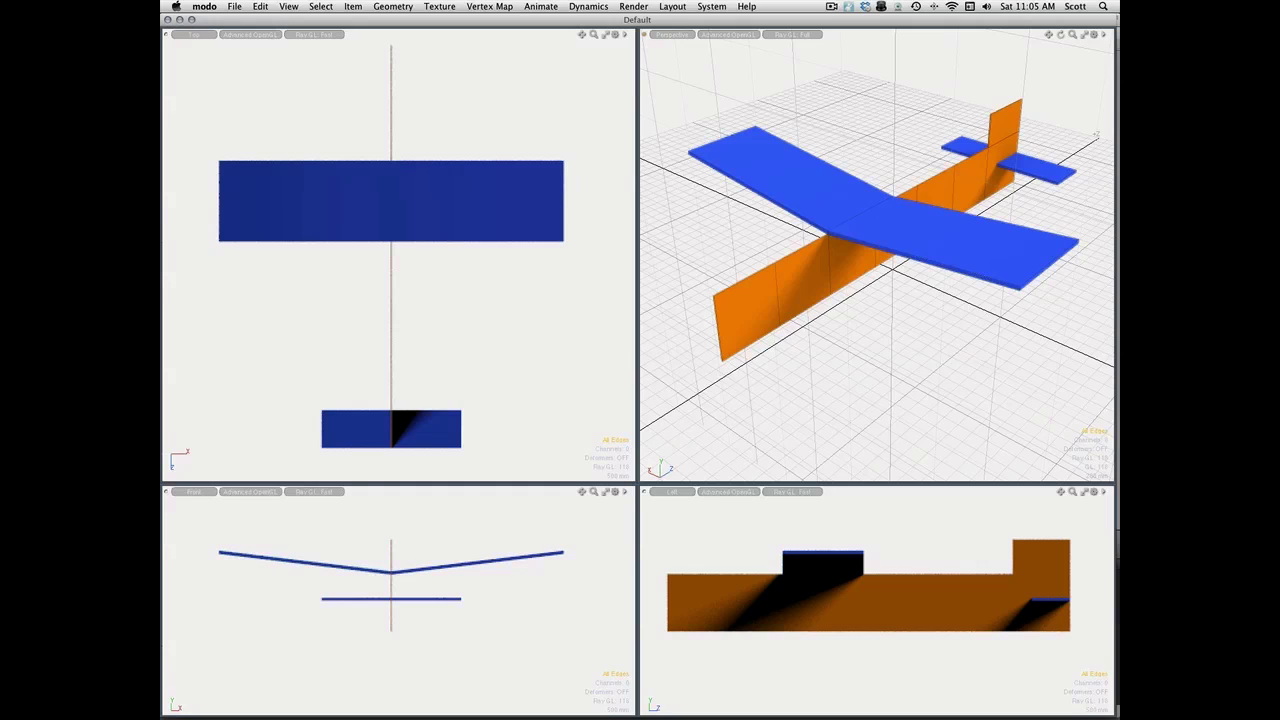
- Switch to vertex selection and set the Top view to Wireframe shading with RayGL off
{"action": "key", "text": "1"}
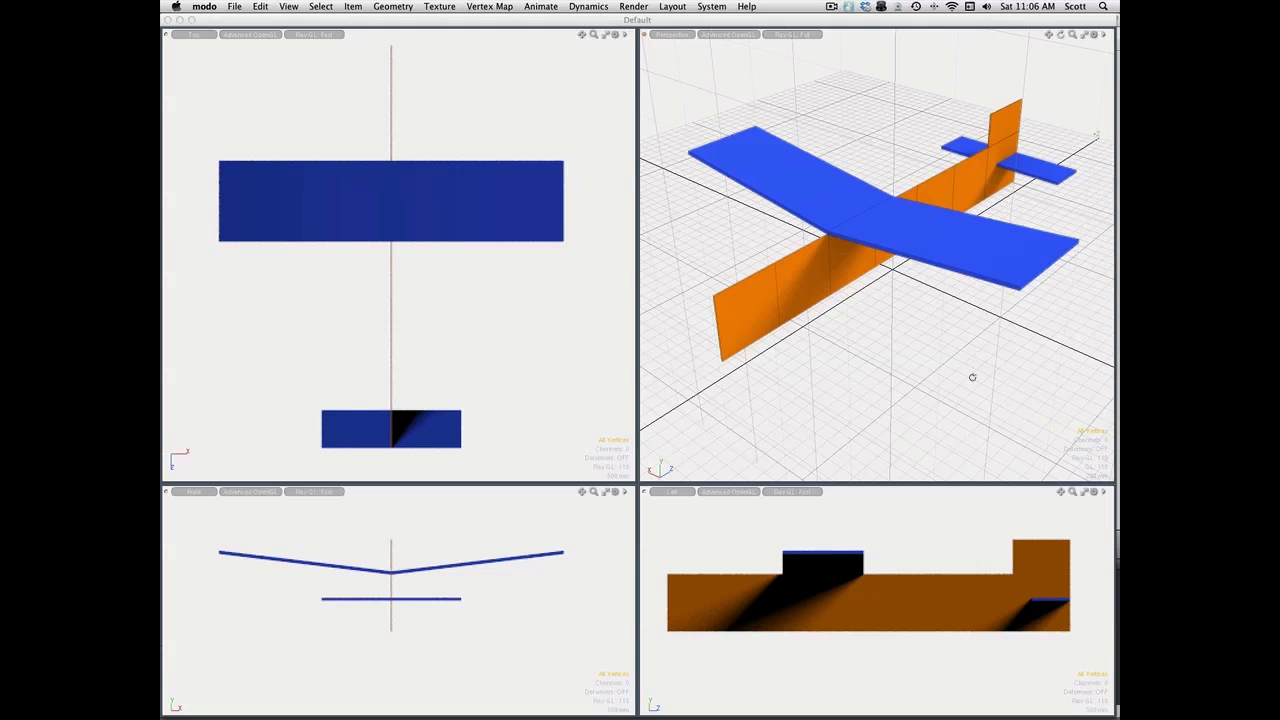
{"action": "left_click_drag", "start_coordinate": [960, 380], "coordinate": [855, 407], "text": "alt"}
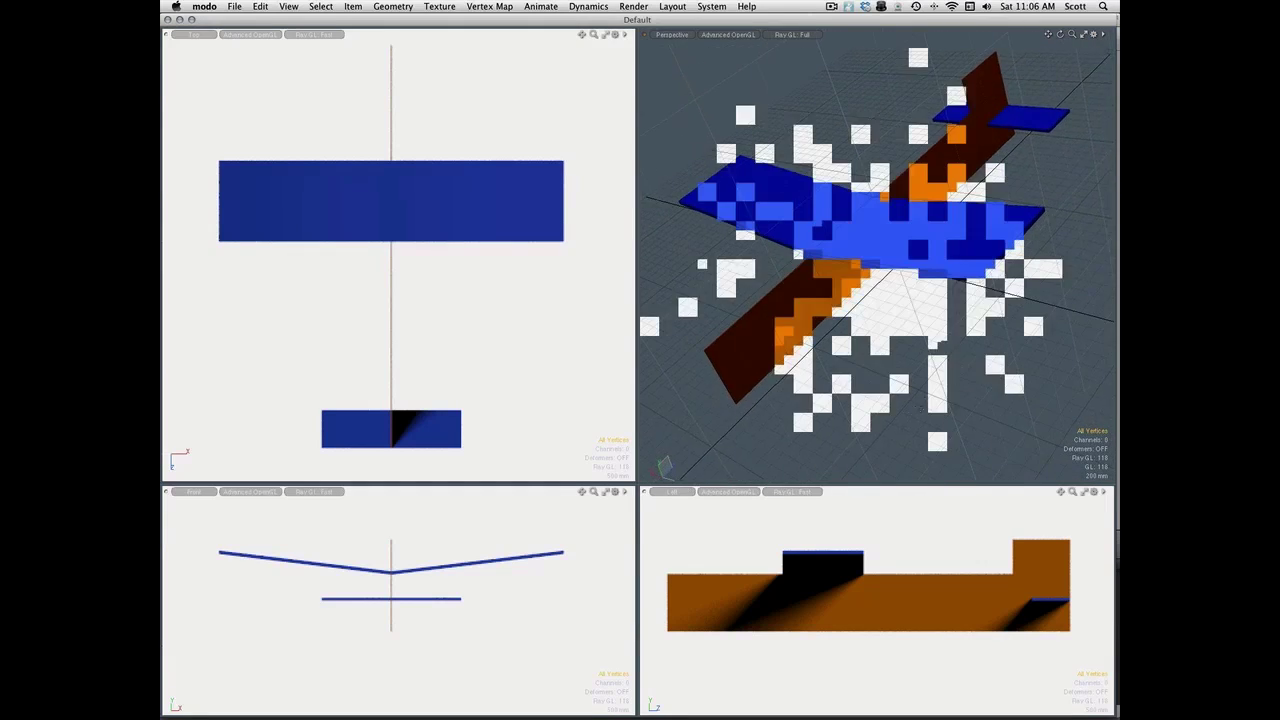
{"action": "left_click_drag", "start_coordinate": [789, 339], "coordinate": [805, 254], "text": "alt"}
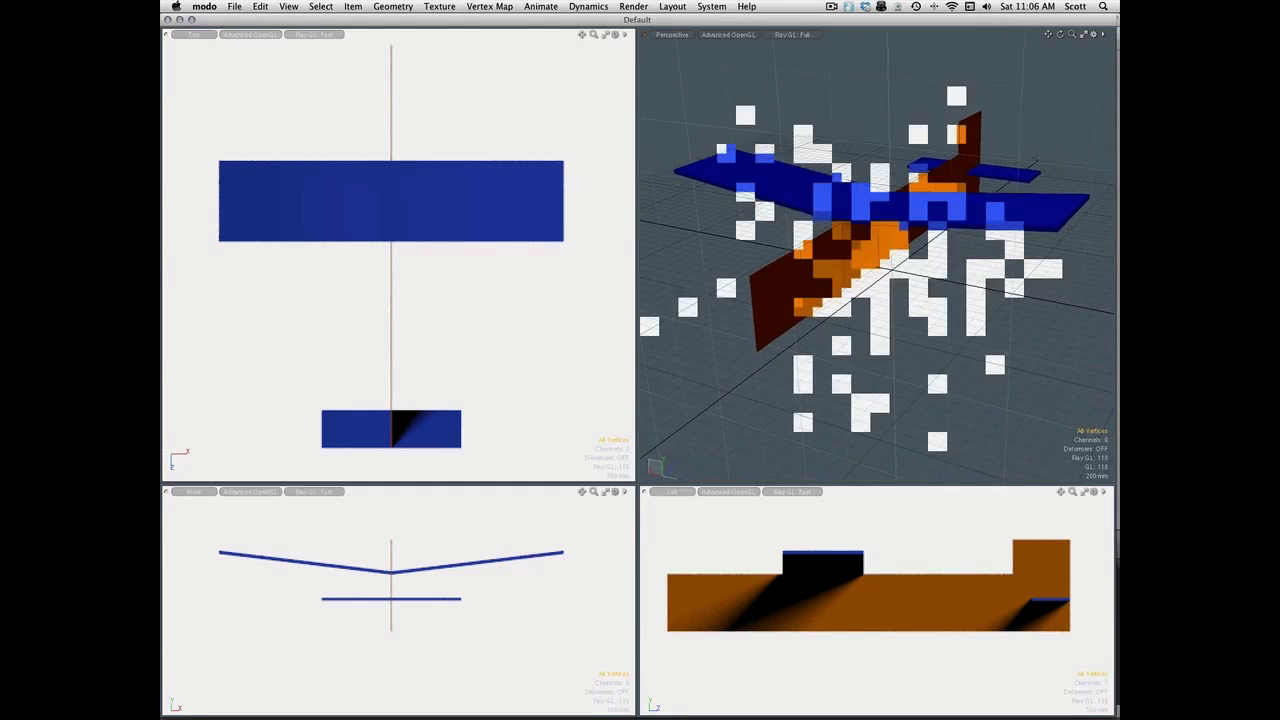
{"action": "left_click_drag", "start_coordinate": [896, 394], "coordinate": [838, 423], "text": "alt"}
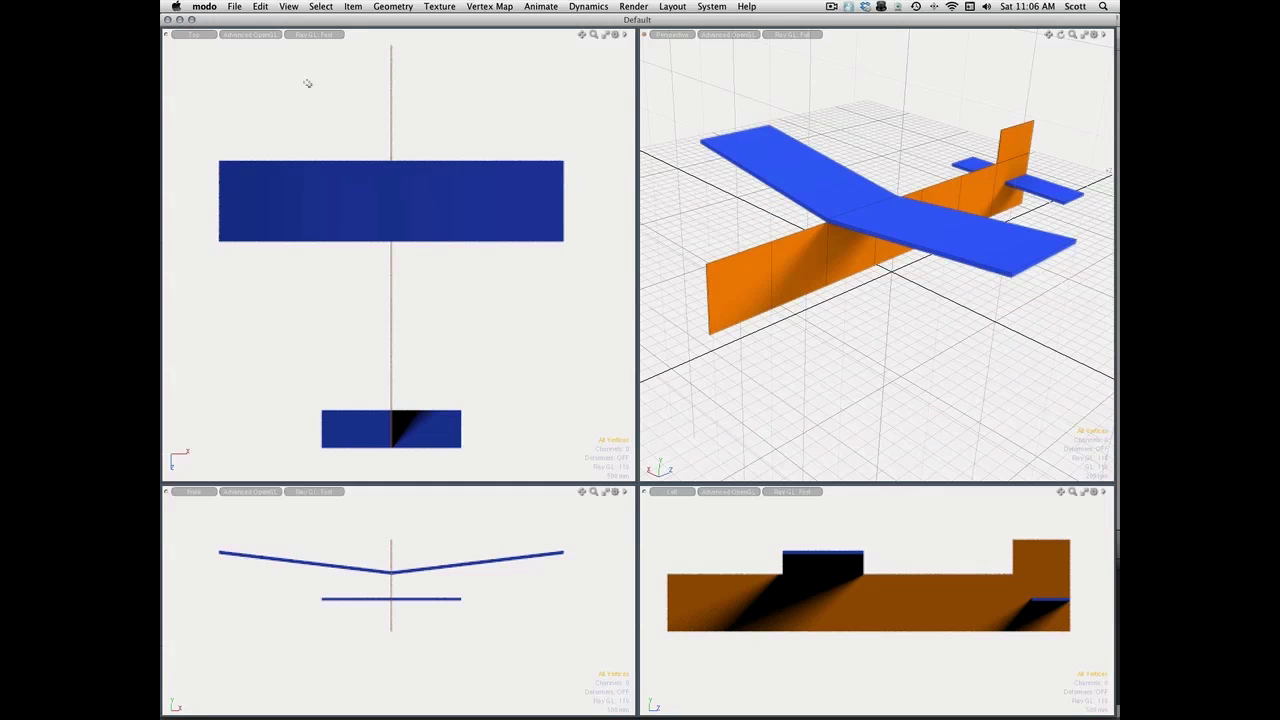
{"action": "left_click", "coordinate": [257, 35]}
{"action": "left_click", "coordinate": [257, 35]}
{"action": "left_click", "coordinate": [271, 40]}
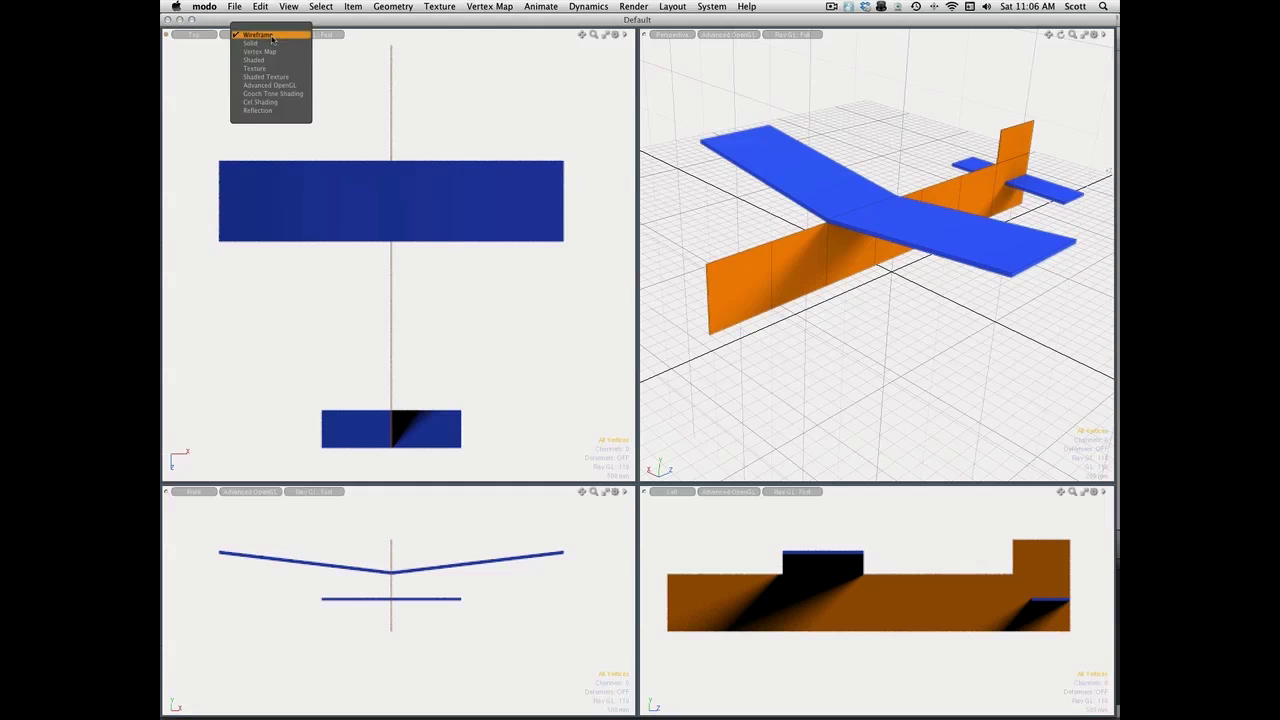
{"action": "left_click", "coordinate": [271, 40]}
{"action": "left_click", "coordinate": [331, 36]}
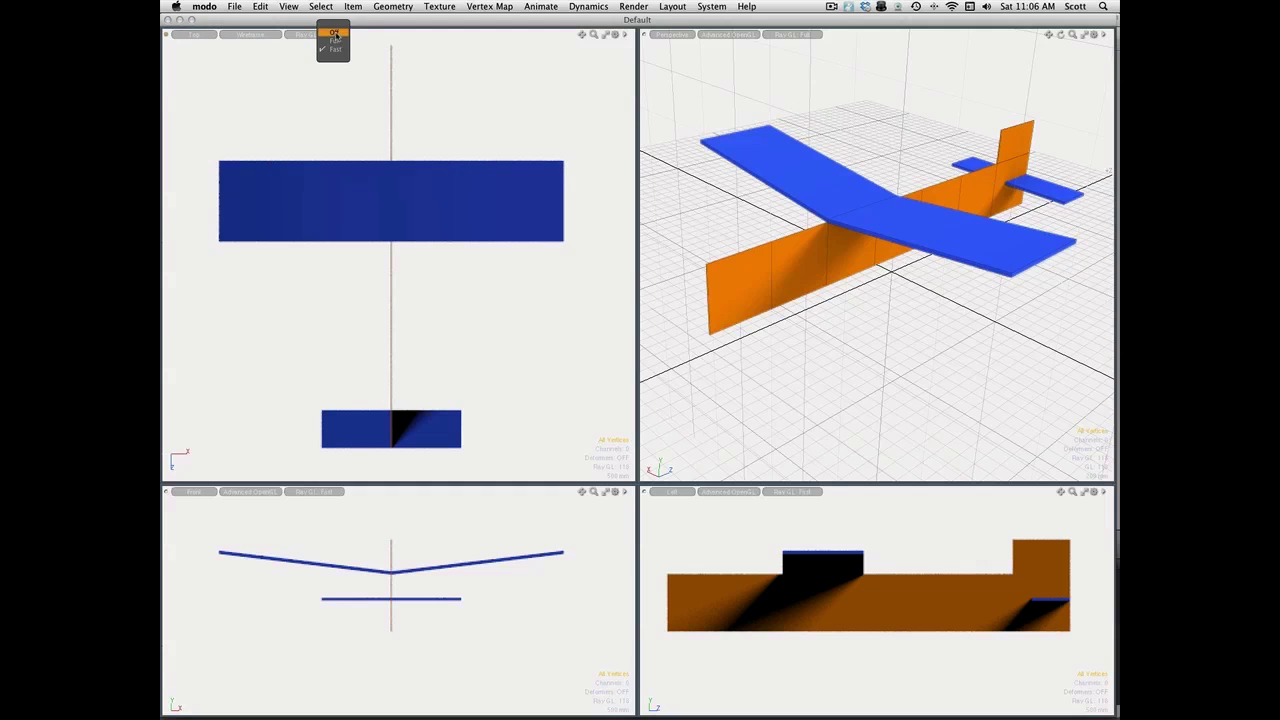
{"action": "left_click", "coordinate": [336, 48]}
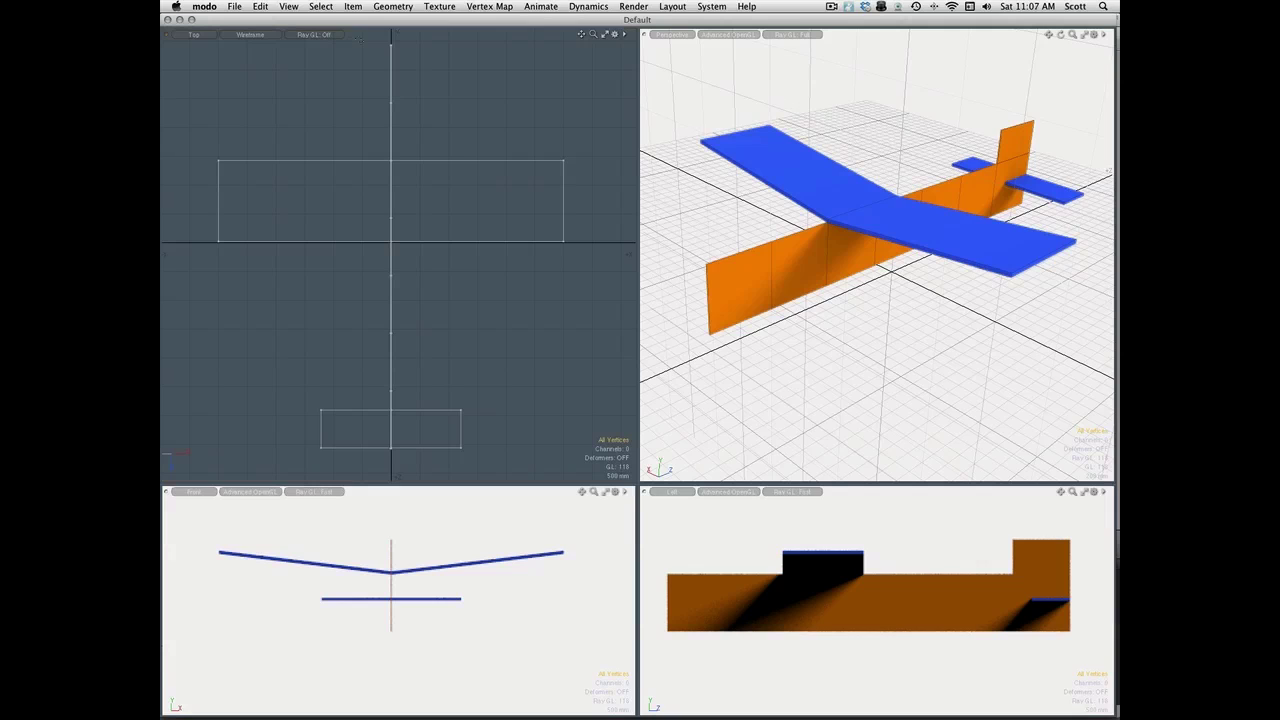
- Set the Front and Left views to Wireframe shading with RayGL off
{"action": "left_click", "coordinate": [327, 494]}
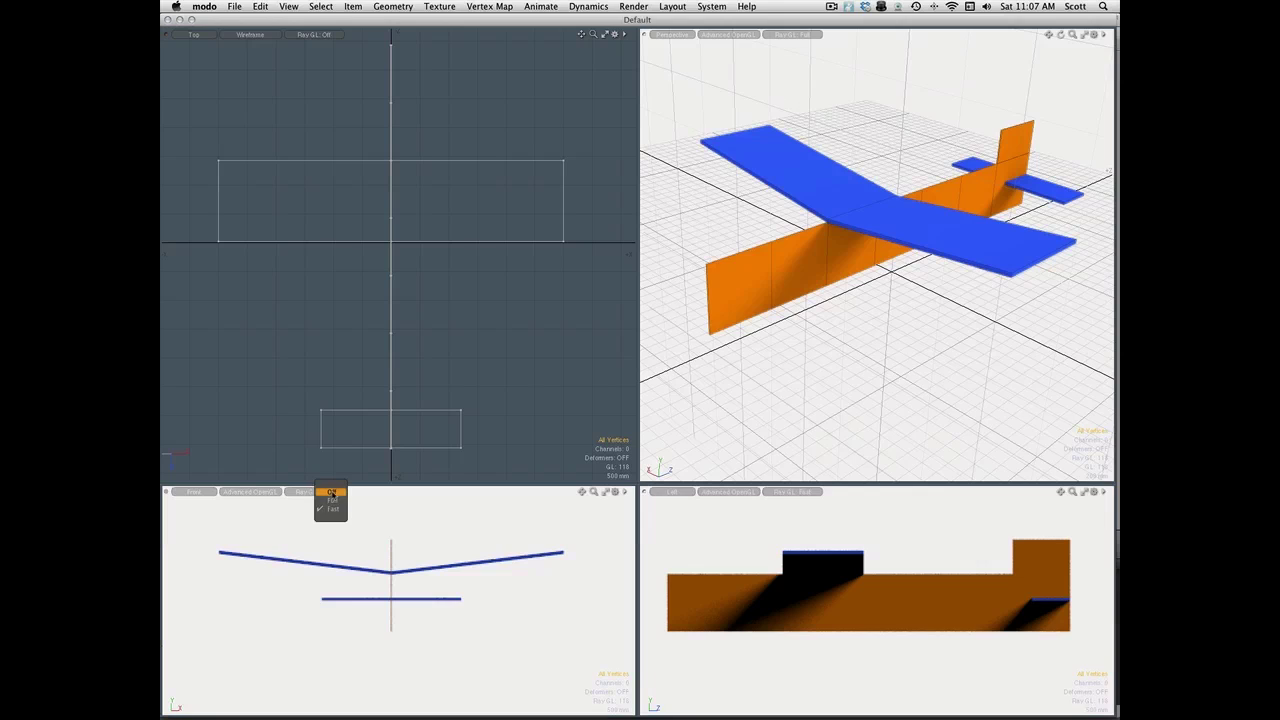
{"action": "left_click", "coordinate": [334, 506]}
{"action": "left_click", "coordinate": [250, 492]}
{"action": "left_click", "coordinate": [252, 498]}
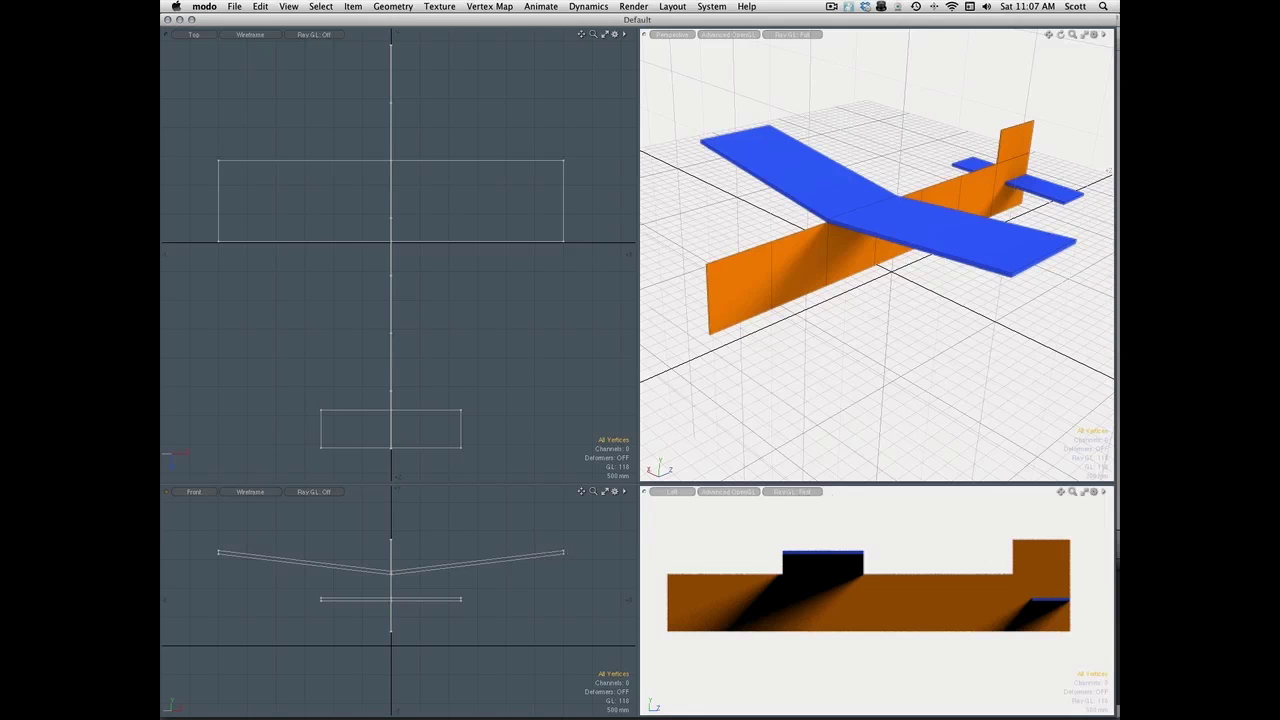
{"action": "left_click", "coordinate": [809, 492]}
{"action": "left_click", "coordinate": [809, 497]}
{"action": "left_click", "coordinate": [728, 492]}
{"action": "left_click", "coordinate": [740, 558]}
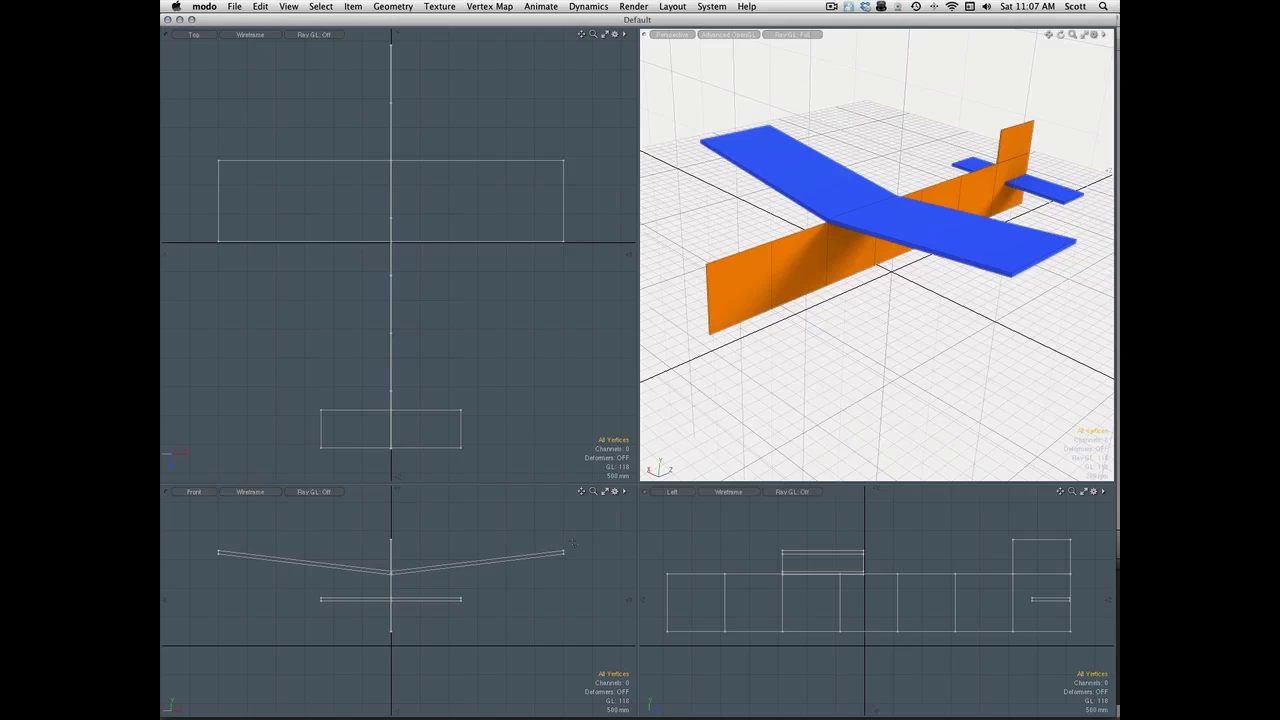
- Select the main wing's tip vertices and move them symmetrically along X to make the wingspan slightly longer
{"action": "left_click_drag", "start_coordinate": [573, 540], "coordinate": [555, 565]}
{"action": "key", "text": "w"}
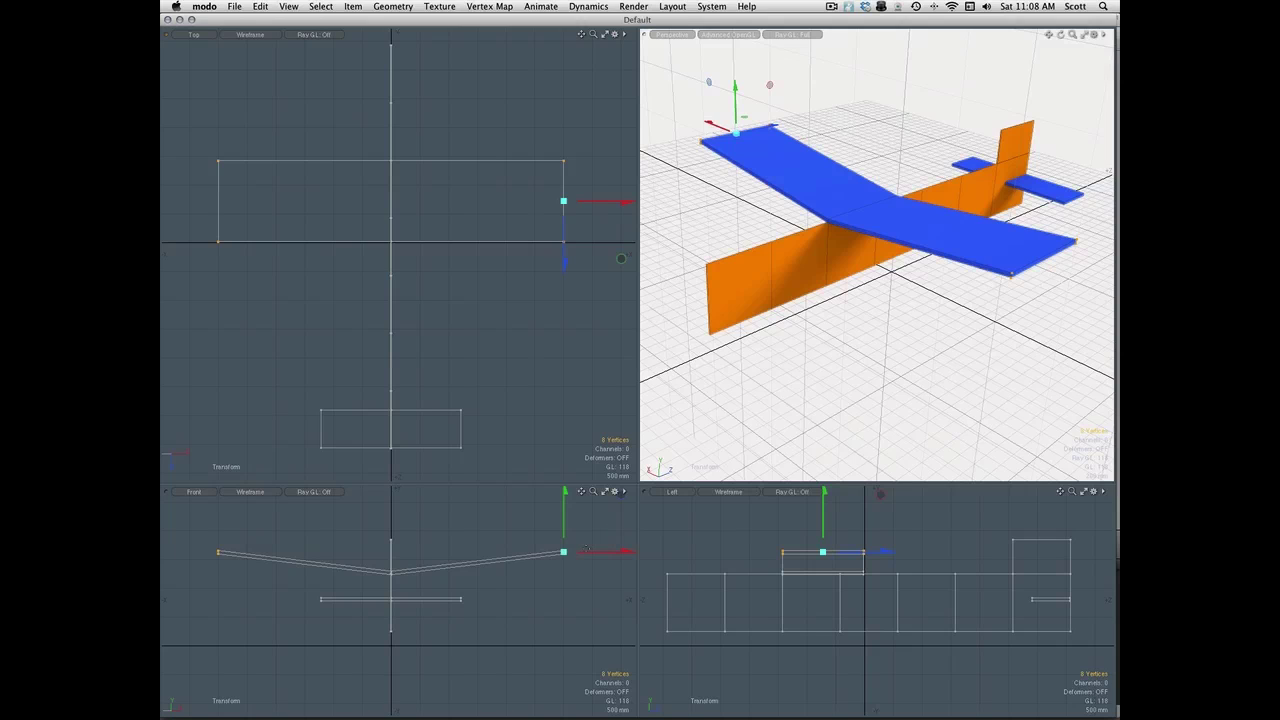
{"action": "left_click_drag", "start_coordinate": [628, 548], "coordinate": [540, 551]}
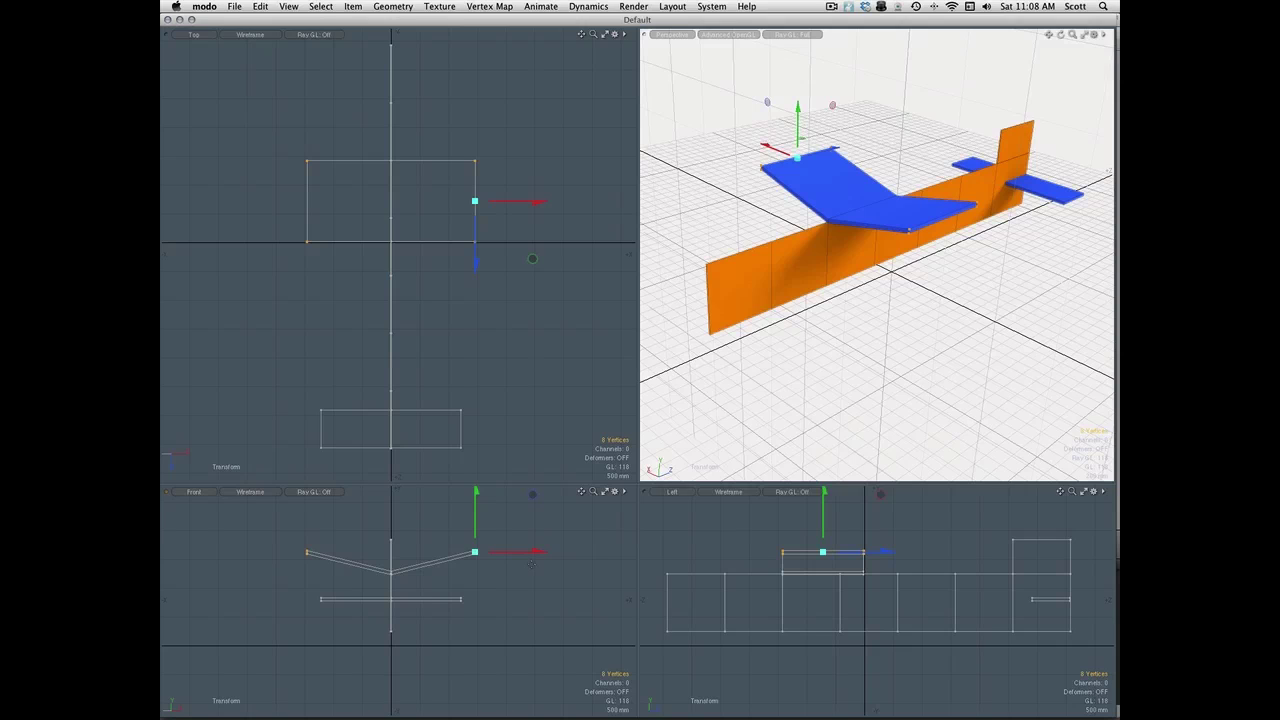
{"action": "left_click_drag", "start_coordinate": [531, 563], "coordinate": [606, 561]}
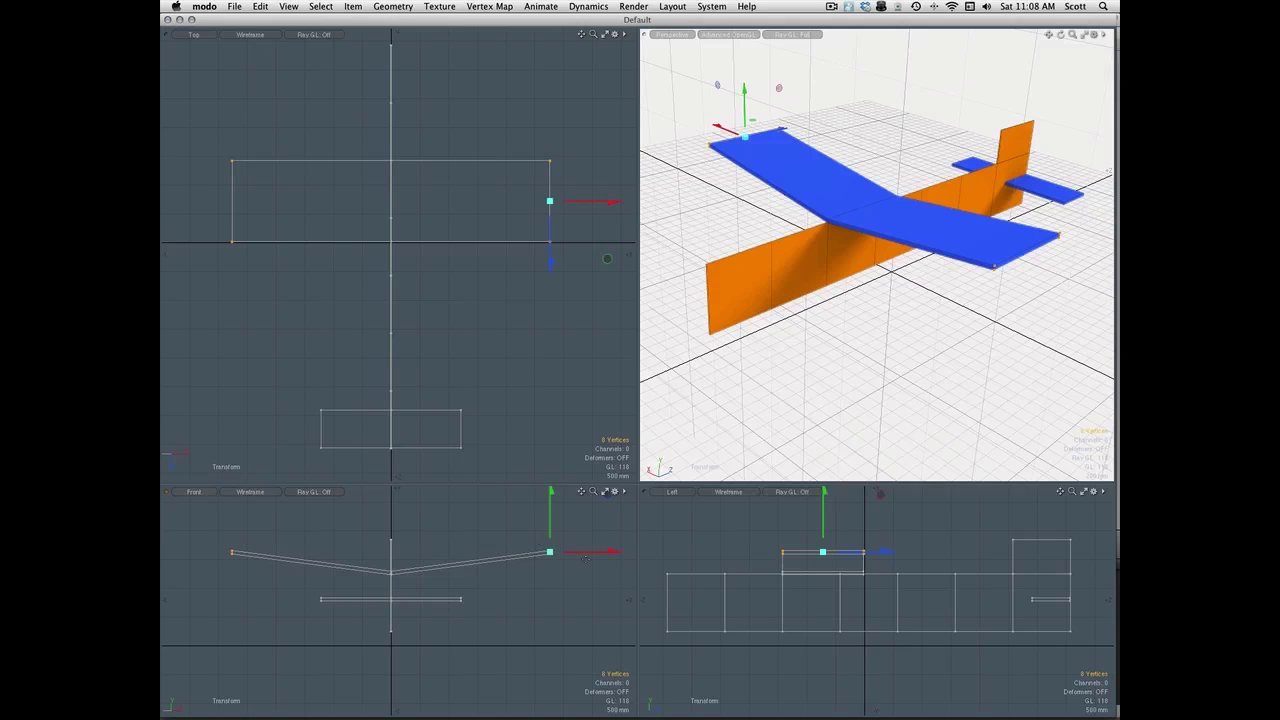
{"action": "mouse_move", "coordinate": [602, 548]}
{"action": "left_mouse_down"}
{"action": "mouse_move", "coordinate": [623, 549]}
{"action": "mouse_move", "coordinate": [607, 556]}
{"action": "left_mouse_up"}
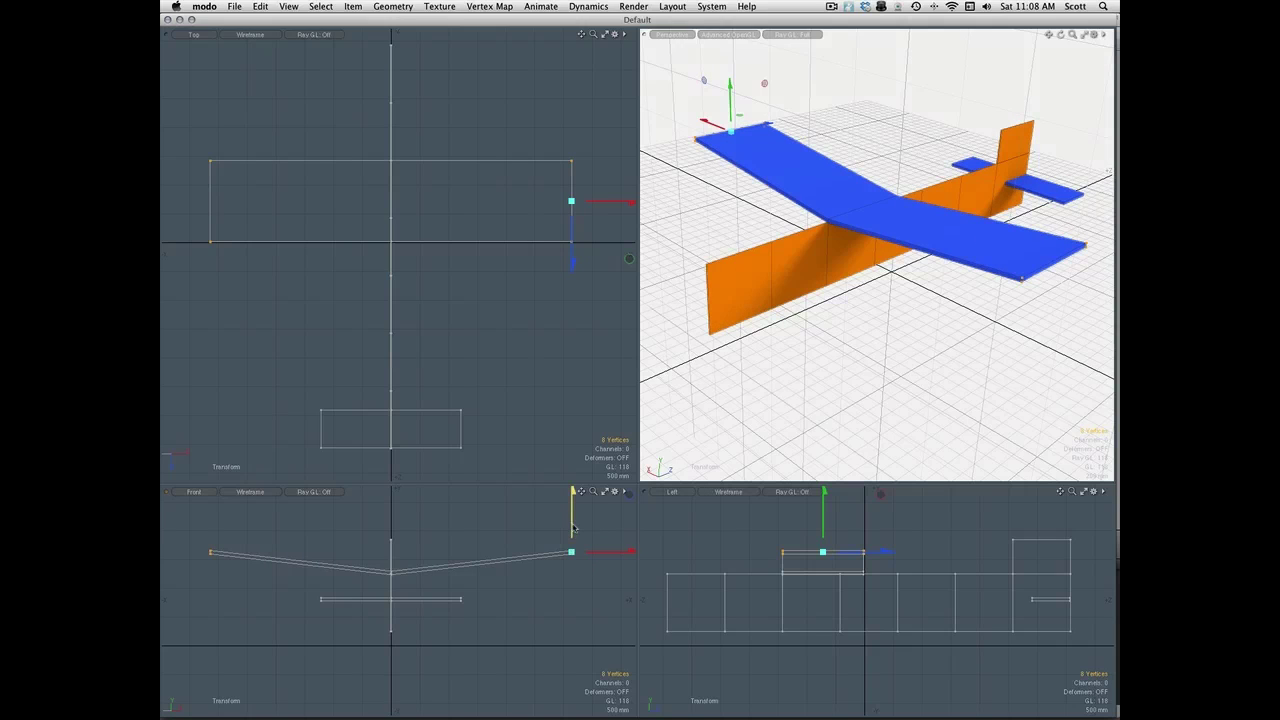
- Try raising the wingtip vertices for a steeper wing angle and sweeping them toward the nose
{"action": "mouse_move", "coordinate": [573, 523]}
{"action": "left_mouse_down"}
{"action": "mouse_move", "coordinate": [561, 513]}
{"action": "mouse_move", "coordinate": [573, 504]}
{"action": "mouse_move", "coordinate": [573, 544]}
{"action": "mouse_move", "coordinate": [573, 504]}
{"action": "left_mouse_up"}
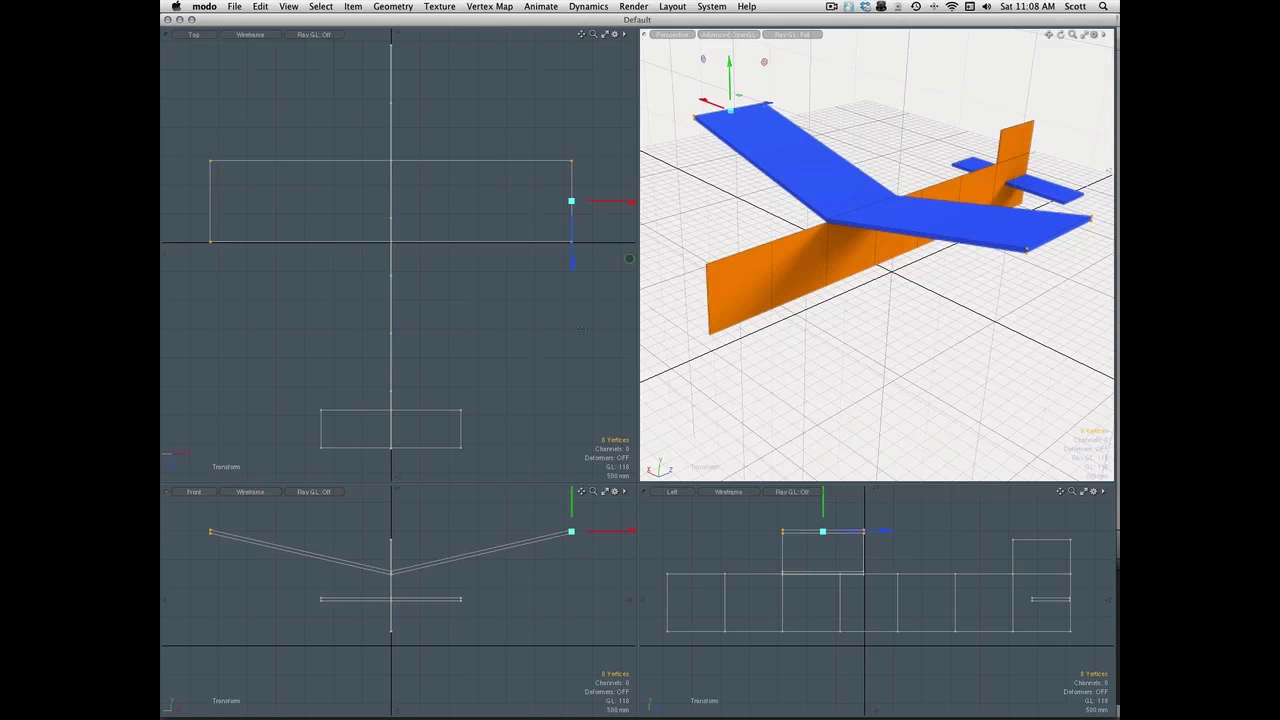
{"action": "mouse_move", "coordinate": [571, 510]}
{"action": "left_mouse_down"}
{"action": "mouse_move", "coordinate": [571, 550]}
{"action": "mouse_move", "coordinate": [571, 504]}
{"action": "mouse_move", "coordinate": [571, 516]}
{"action": "left_mouse_up"}
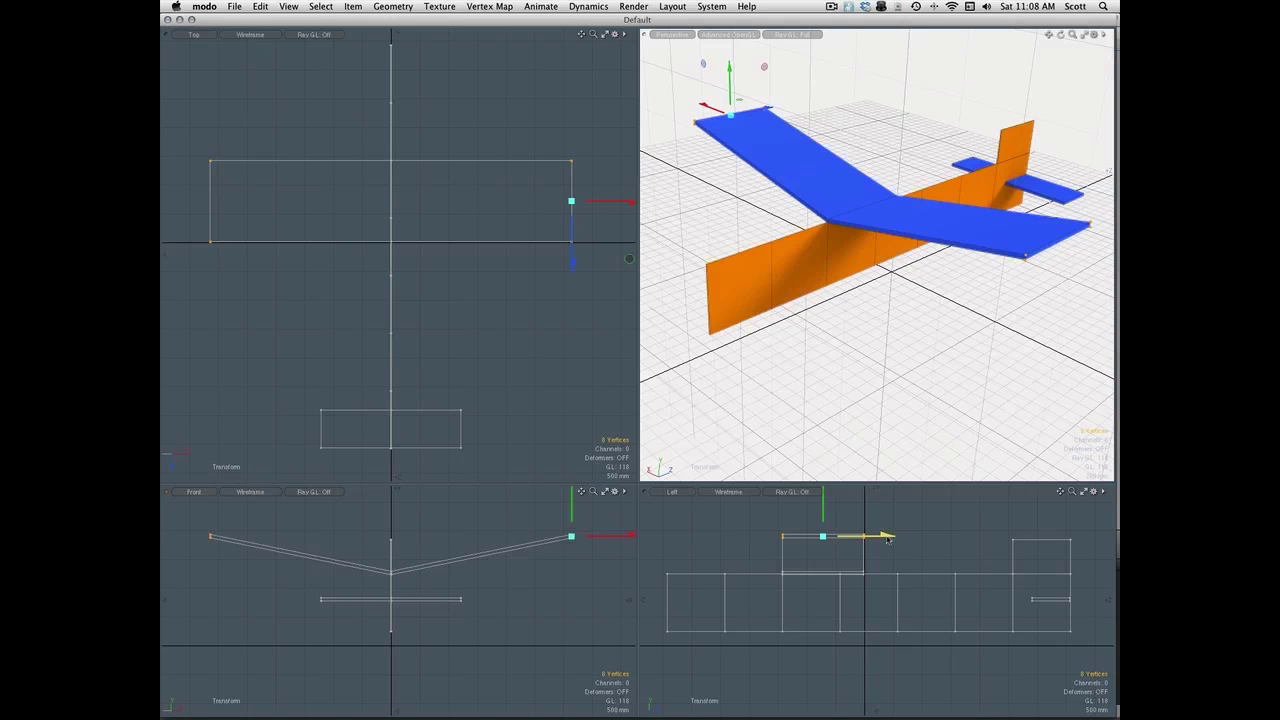
{"action": "left_click_drag", "start_coordinate": [889, 539], "coordinate": [843, 537]}
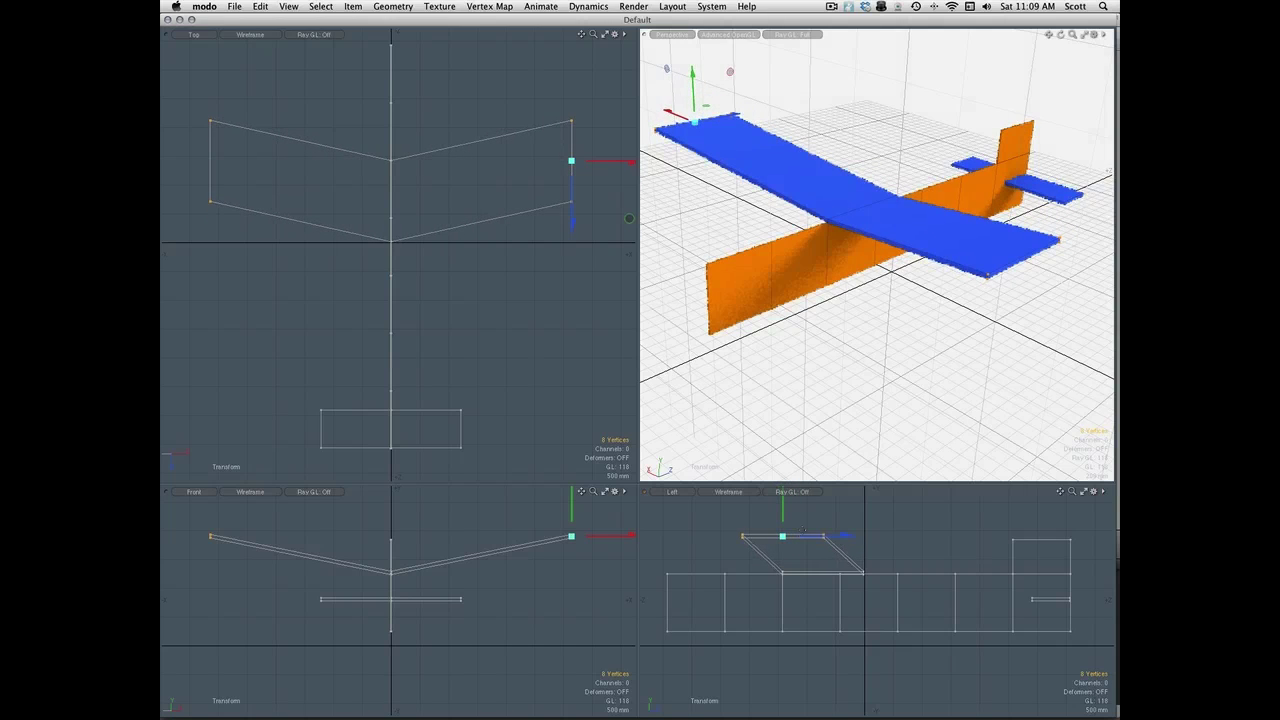
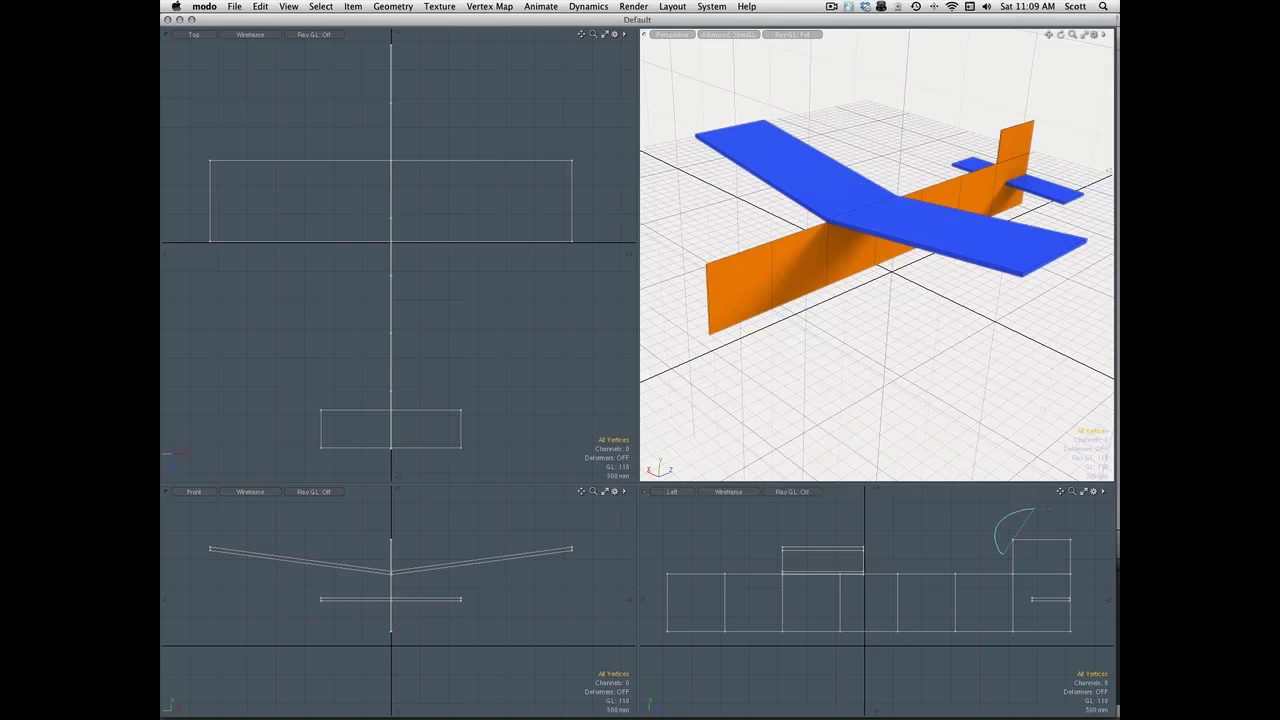
- Narrow the top edge of the tail fin and move it up and back to form a taller, swept fin
{"action": "key", "text": "y"}
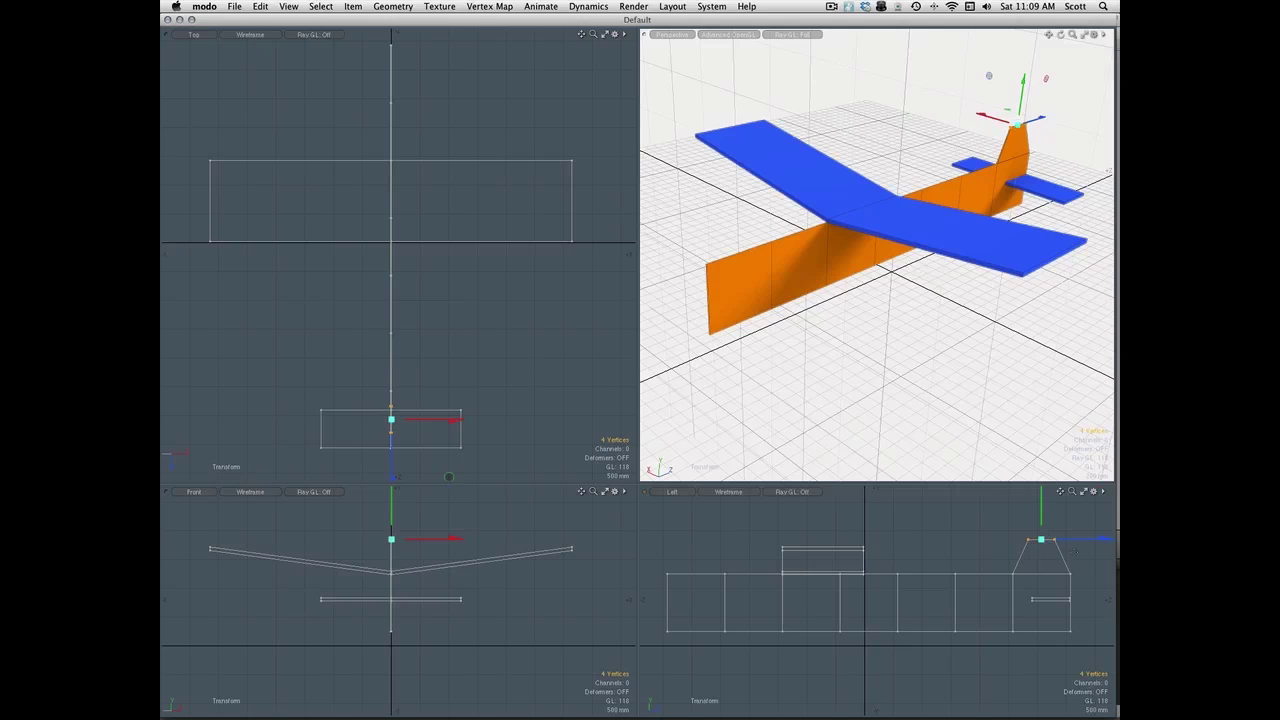
{"action": "mouse_move", "coordinate": [1041, 539]}
{"action": "left_mouse_down"}
{"action": "mouse_move", "coordinate": [1041, 513]}
{"action": "mouse_move", "coordinate": [1116, 508]}
{"action": "left_mouse_up"}
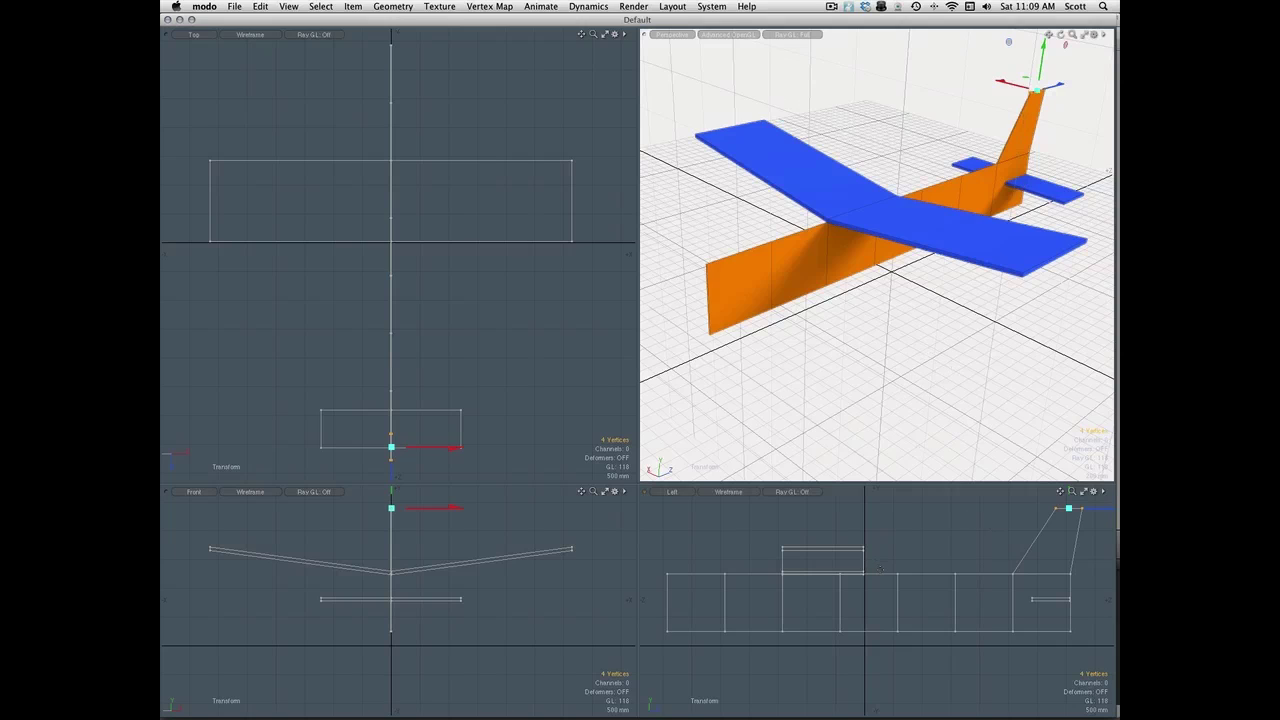
{"action": "left_click_drag", "start_coordinate": [1100, 510], "coordinate": [1093, 510]}
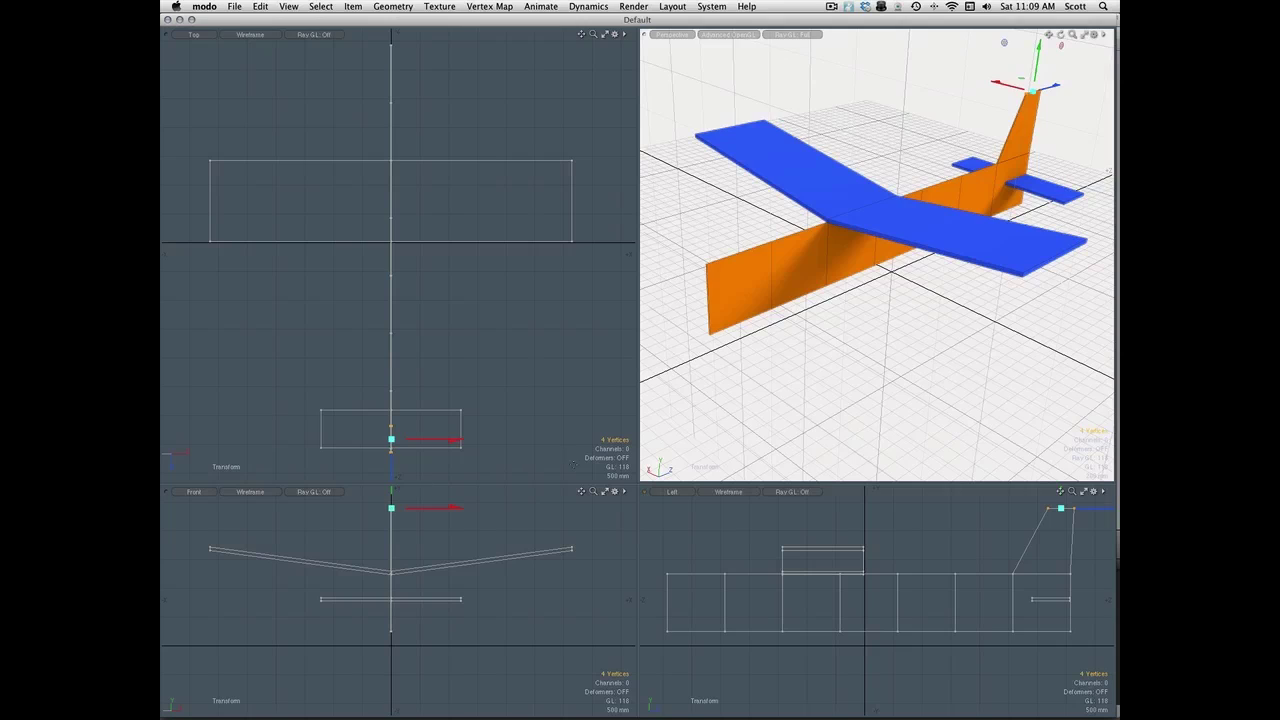
{"action": "key", "text": "space"}
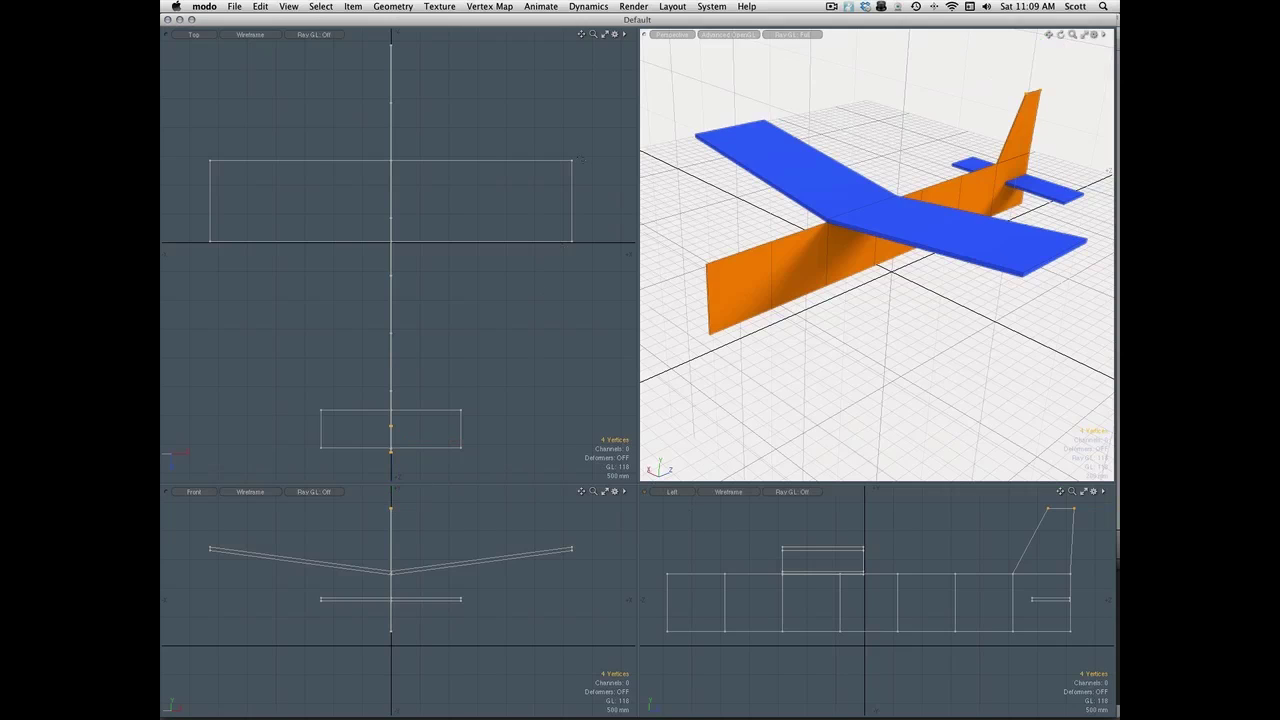
- Try moving the wing's leading-edge tip vertices outward to angle the wingtips, and bring them back to square tips
{"action": "mouse_move", "coordinate": [580, 158]}
{"action": "right_mouse_down"}
{"action": "mouse_move", "coordinate": [566, 165]}
{"action": "mouse_move", "coordinate": [583, 221]}
{"action": "right_mouse_up"}
{"action": "key", "text": "y"}
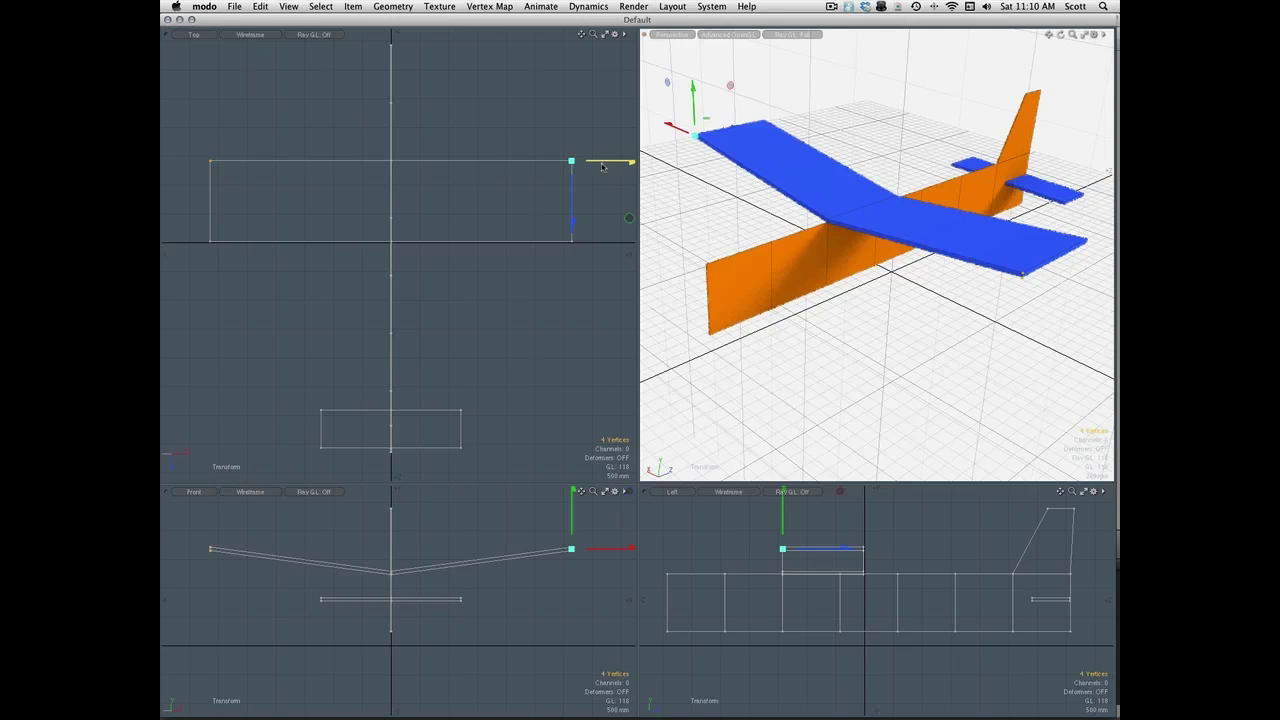
{"action": "left_click_drag", "start_coordinate": [594, 160], "coordinate": [620, 161]}
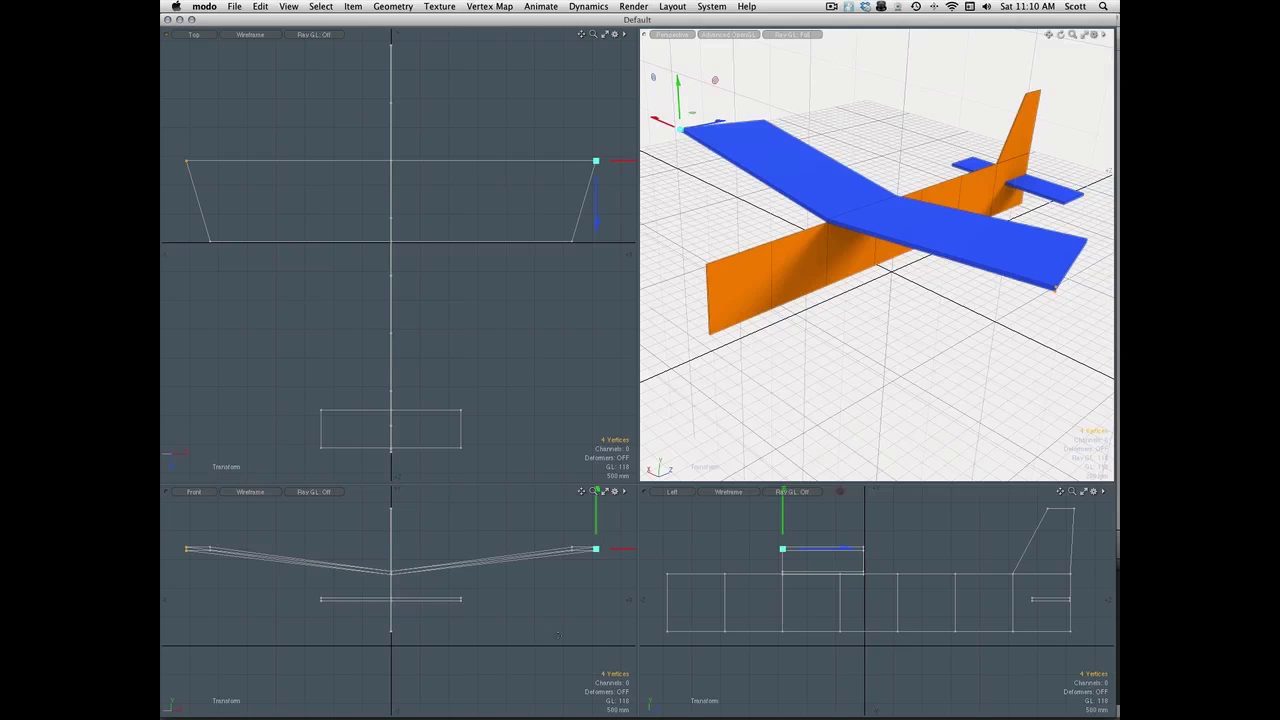
{"action": "left_click_drag", "start_coordinate": [618, 222], "coordinate": [653, 214]}
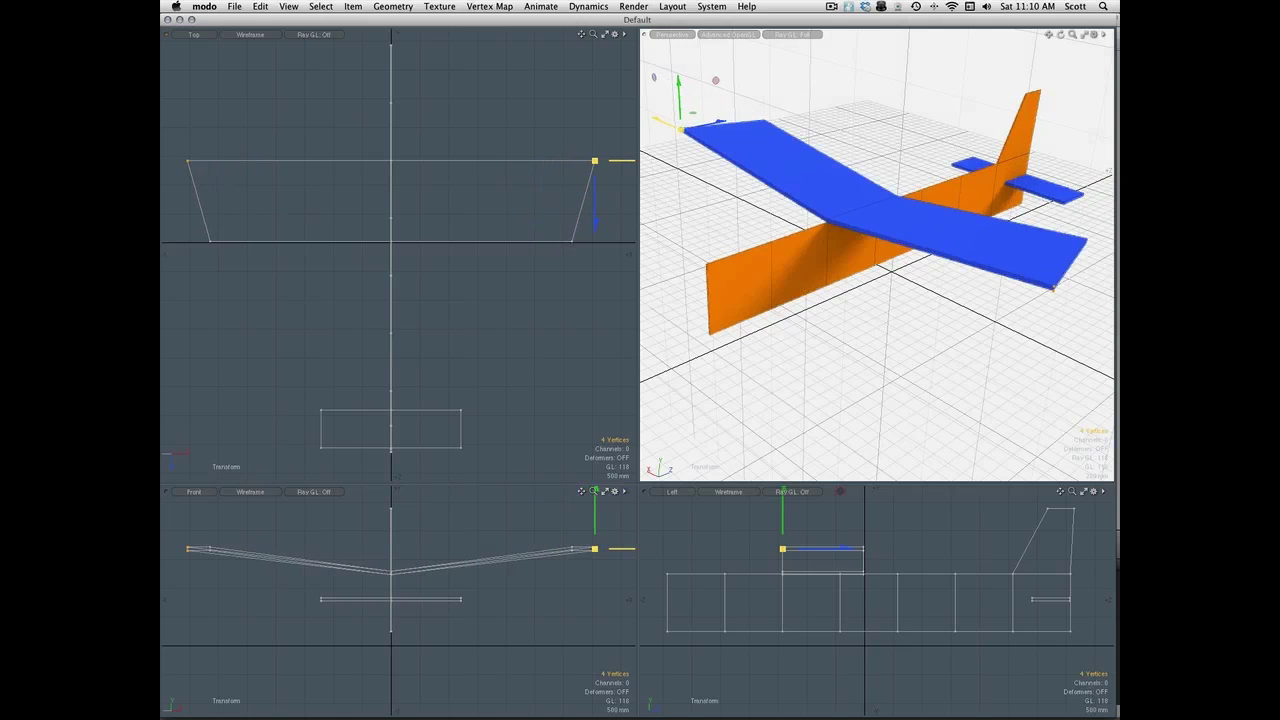
{"action": "left_click_drag", "start_coordinate": [617, 164], "coordinate": [617, 167]}
{"action": "mouse_move", "coordinate": [617, 161]}
{"action": "left_mouse_down"}
{"action": "mouse_move", "coordinate": [583, 161]}
{"action": "mouse_move", "coordinate": [600, 166]}
{"action": "left_mouse_up"}
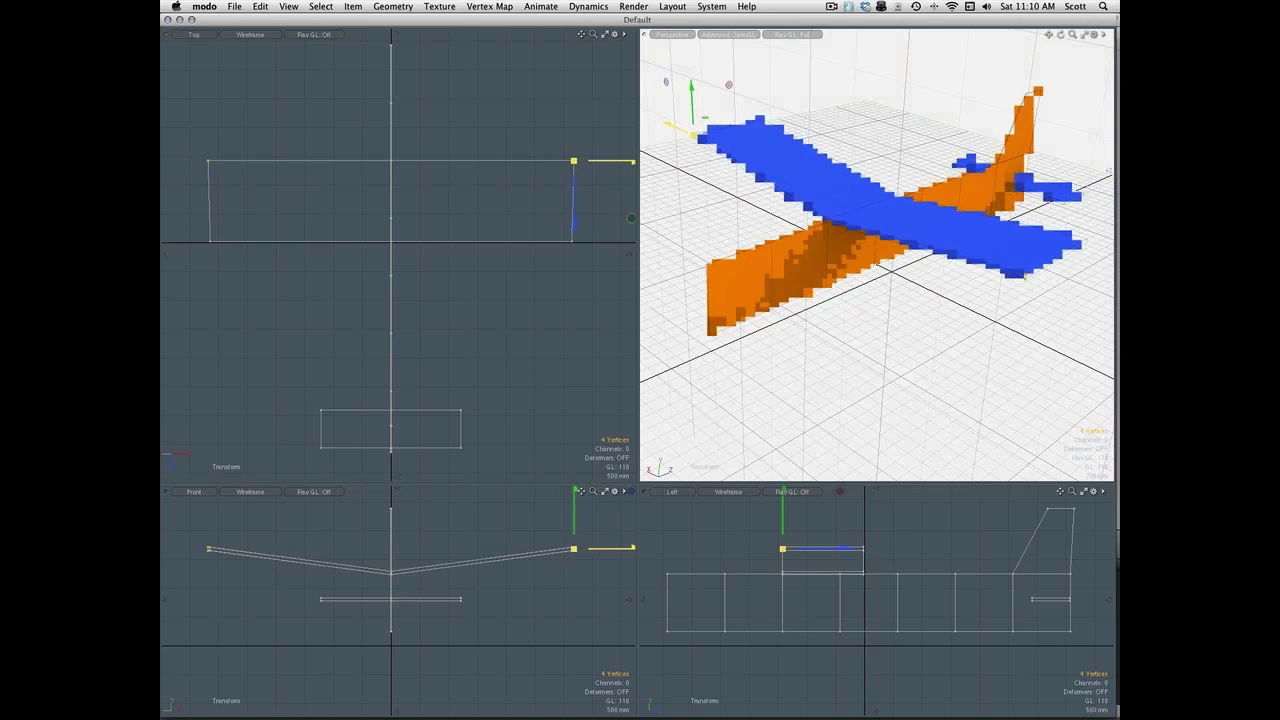
{"action": "key", "text": "space"}
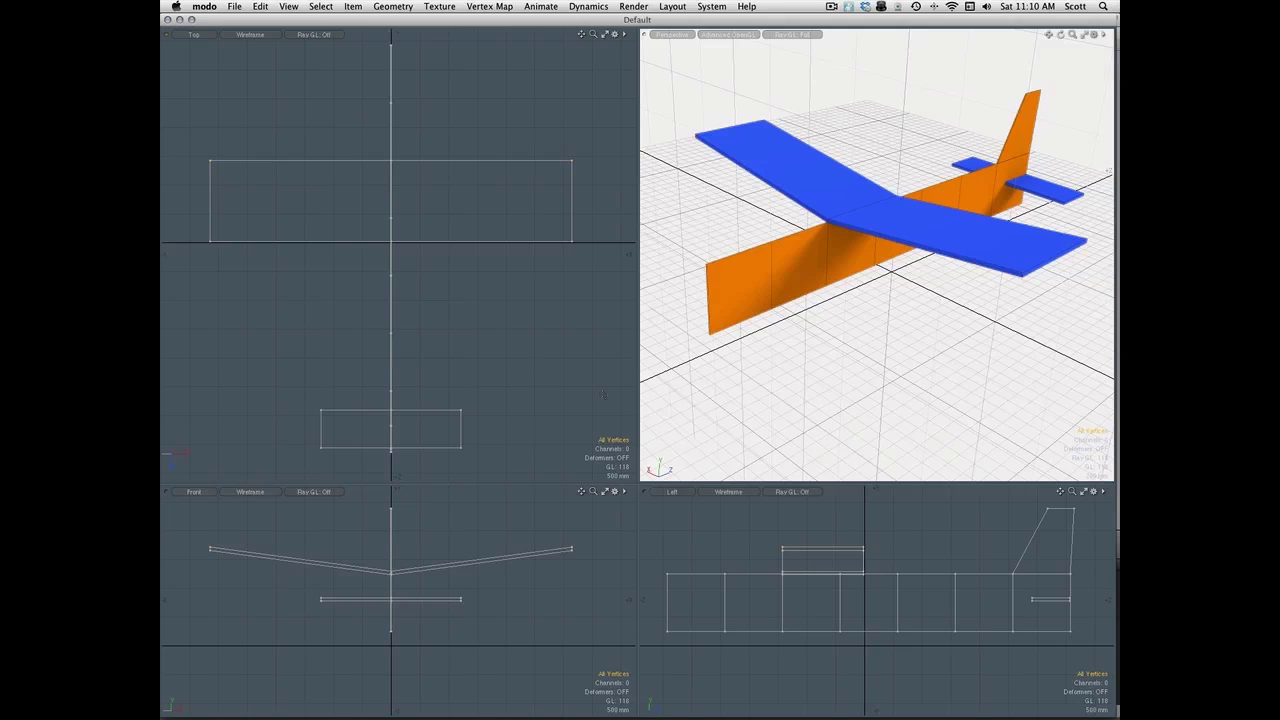
- Set the Top, Front and Left views to Advanced OpenGL shading with RayGL at Full
{"action": "left_click", "coordinate": [330, 35]}
{"action": "left_click", "coordinate": [334, 46]}
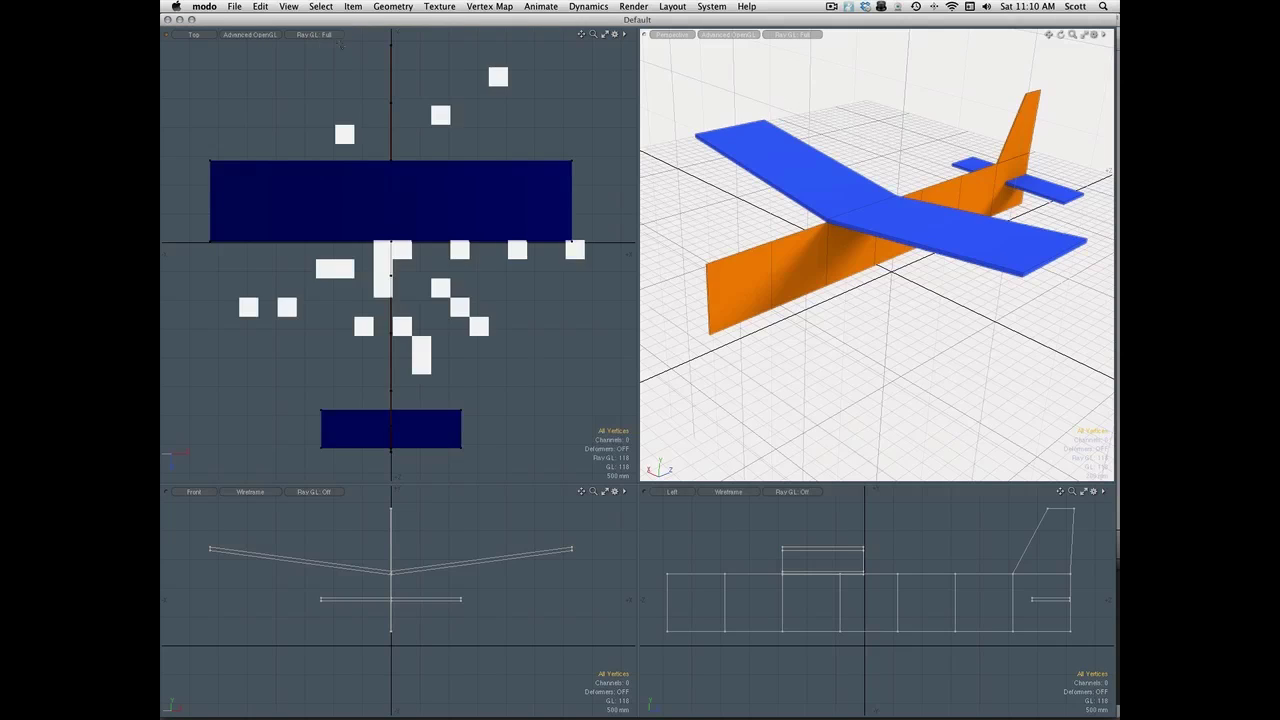
{"action": "left_click", "coordinate": [331, 491]}
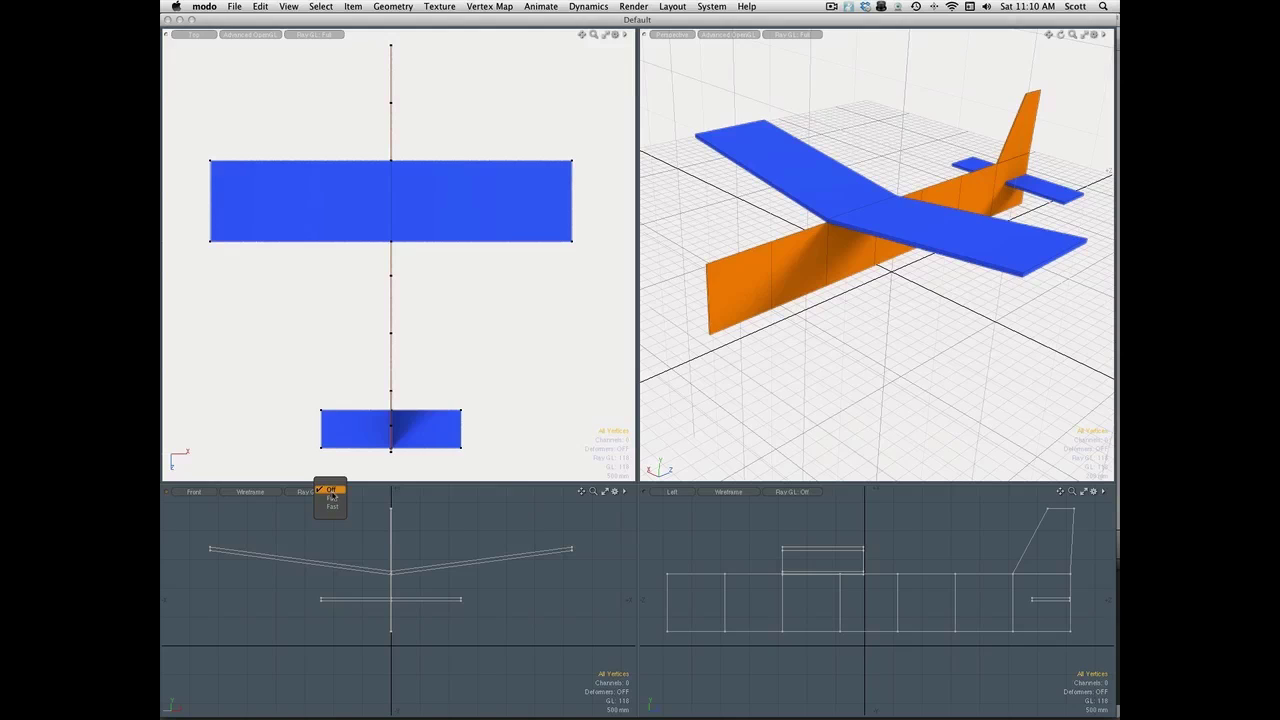
{"action": "left_click", "coordinate": [333, 498]}
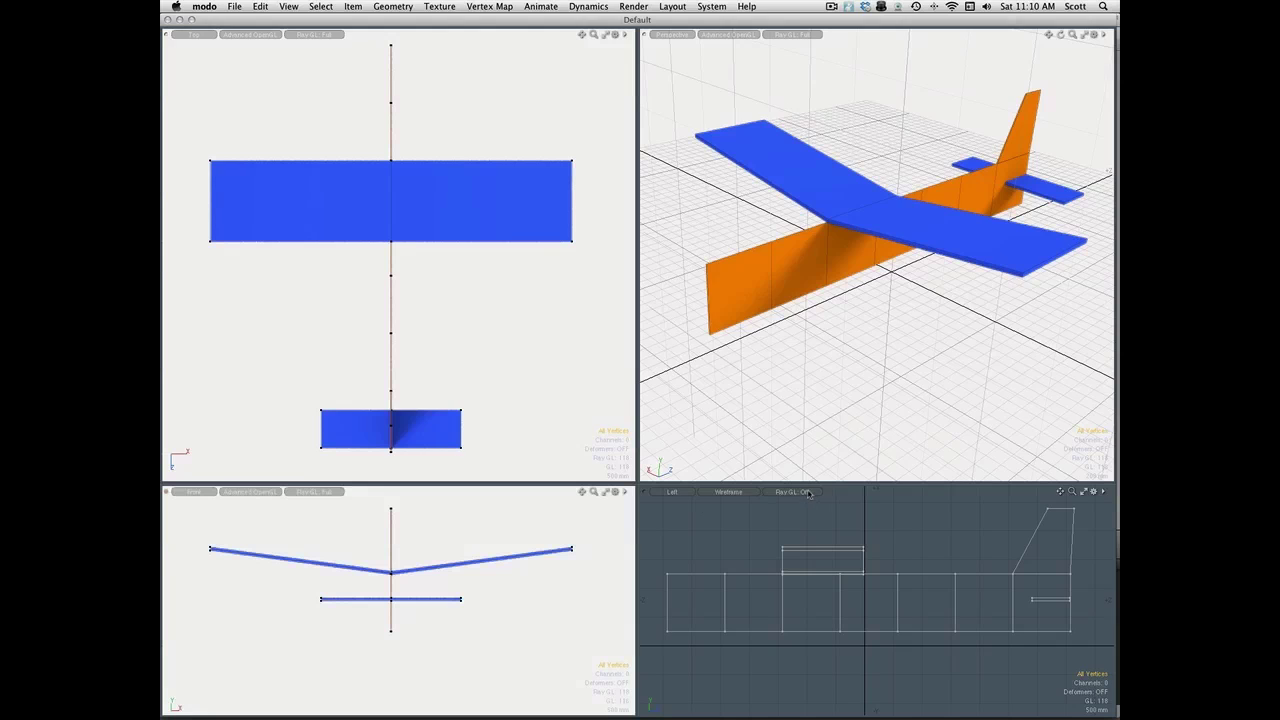
{"action": "left_click", "coordinate": [812, 492]}
{"action": "left_click", "coordinate": [814, 499]}
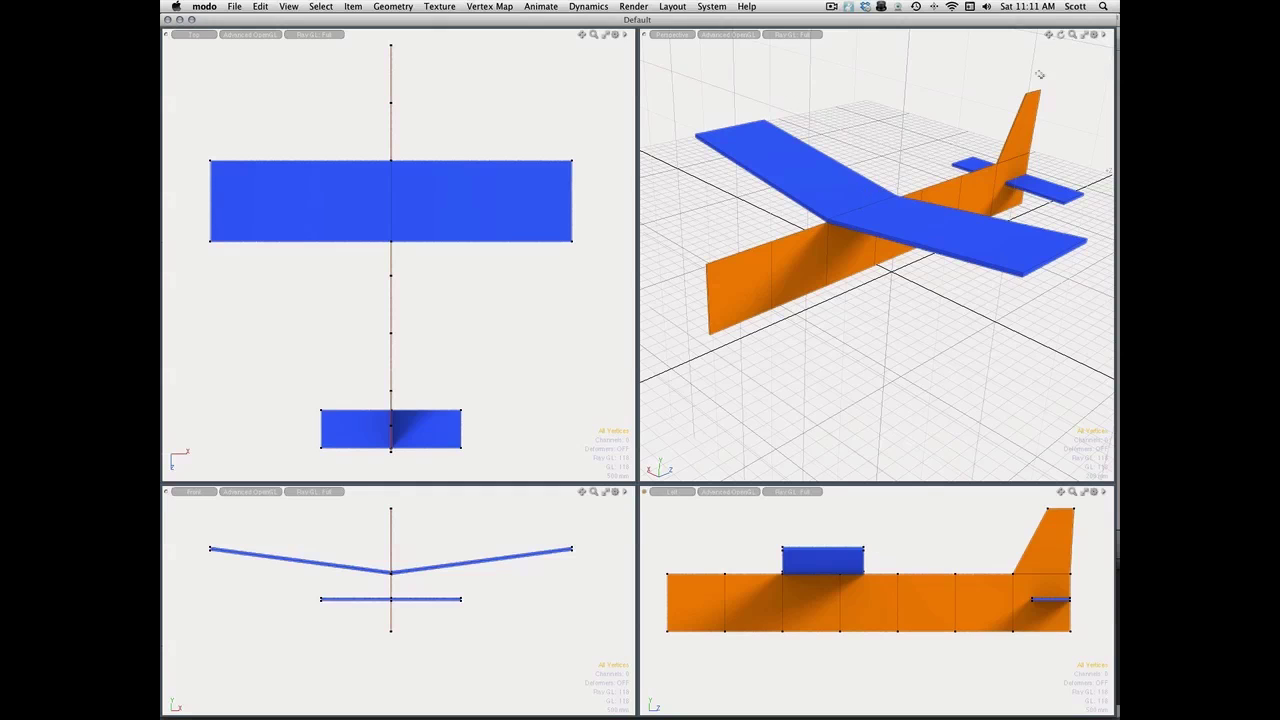
- Examine the reshaped airplane from several angles in the perspective view
{"action": "mouse_move", "coordinate": [942, 345]}
{"action": "left_mouse_down", "text": "alt"}
{"action": "mouse_move", "coordinate": [862, 273]}
{"action": "mouse_move", "coordinate": [902, 256]}
{"action": "mouse_move", "coordinate": [886, 266]}
{"action": "mouse_move", "coordinate": [890, 282]}
{"action": "mouse_move", "coordinate": [955, 300]}
{"action": "mouse_move", "coordinate": [994, 343]}
{"action": "left_mouse_up", "text": "alt"}
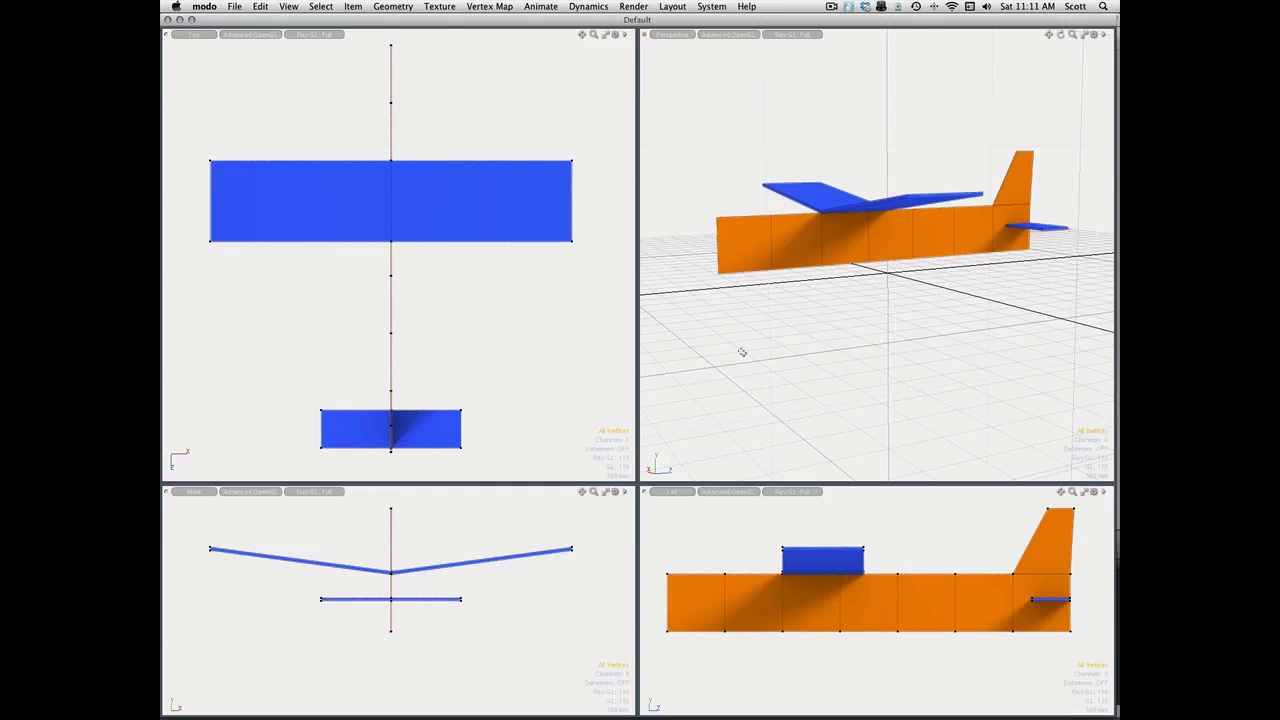
{"action": "left_click_drag", "start_coordinate": [742, 352], "coordinate": [756, 366], "text": "alt"}
{"action": "mouse_move", "coordinate": [804, 322]}
{"action": "left_mouse_down", "text": "alt"}
{"action": "mouse_move", "coordinate": [883, 335]}
{"action": "mouse_move", "coordinate": [880, 346]}
{"action": "mouse_move", "coordinate": [893, 336]}
{"action": "mouse_move", "coordinate": [904, 370]}
{"action": "mouse_move", "coordinate": [880, 400]}
{"action": "left_mouse_up", "text": "alt"}
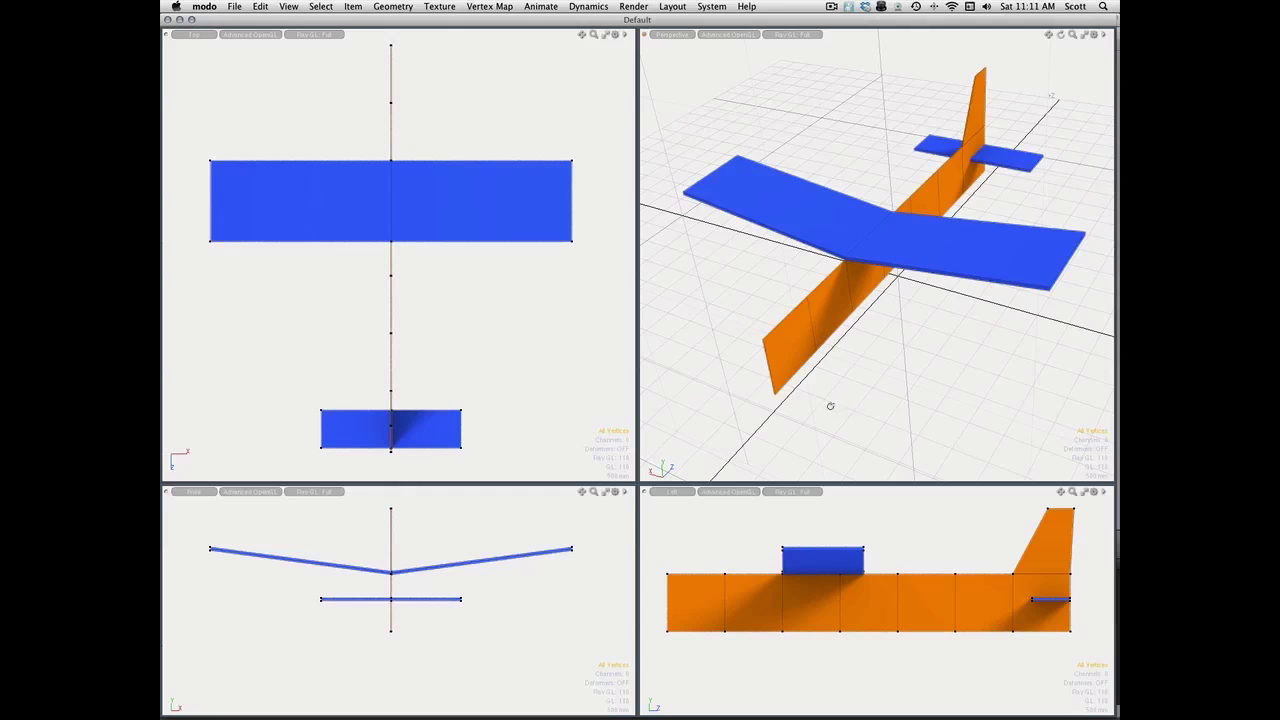
{"action": "left_click_drag", "start_coordinate": [830, 405], "coordinate": [934, 320], "text": "alt"}
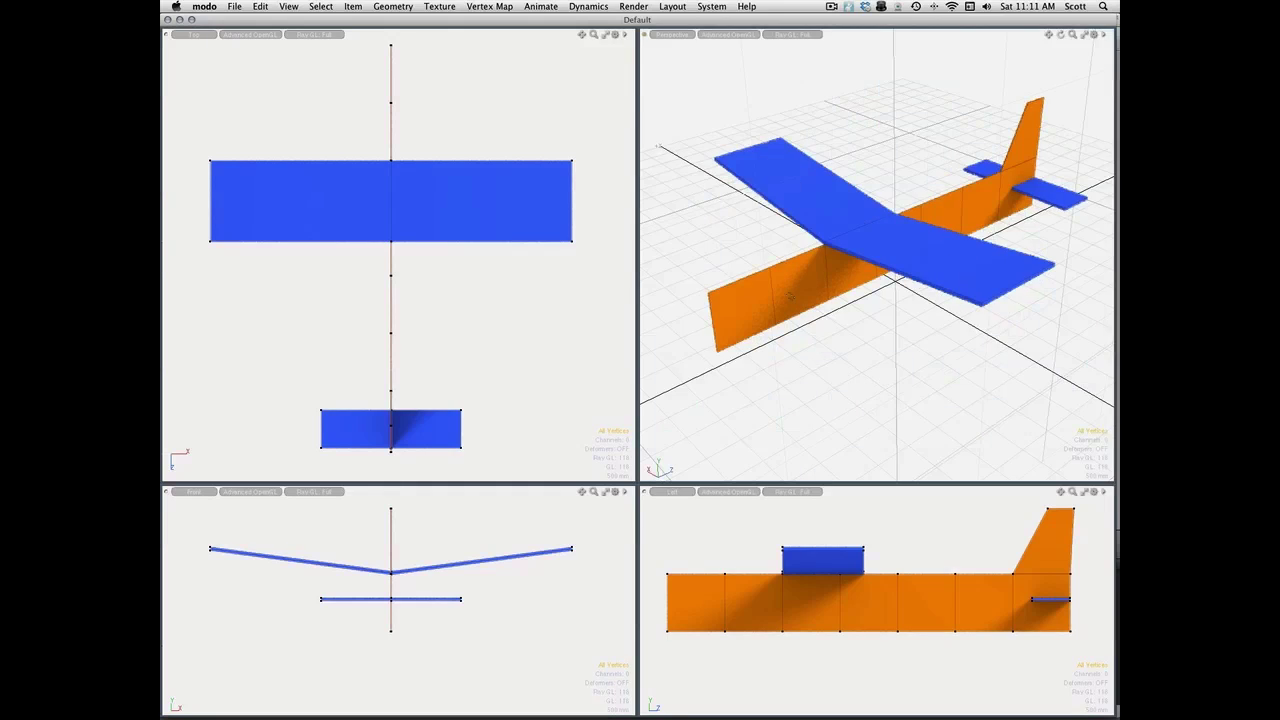